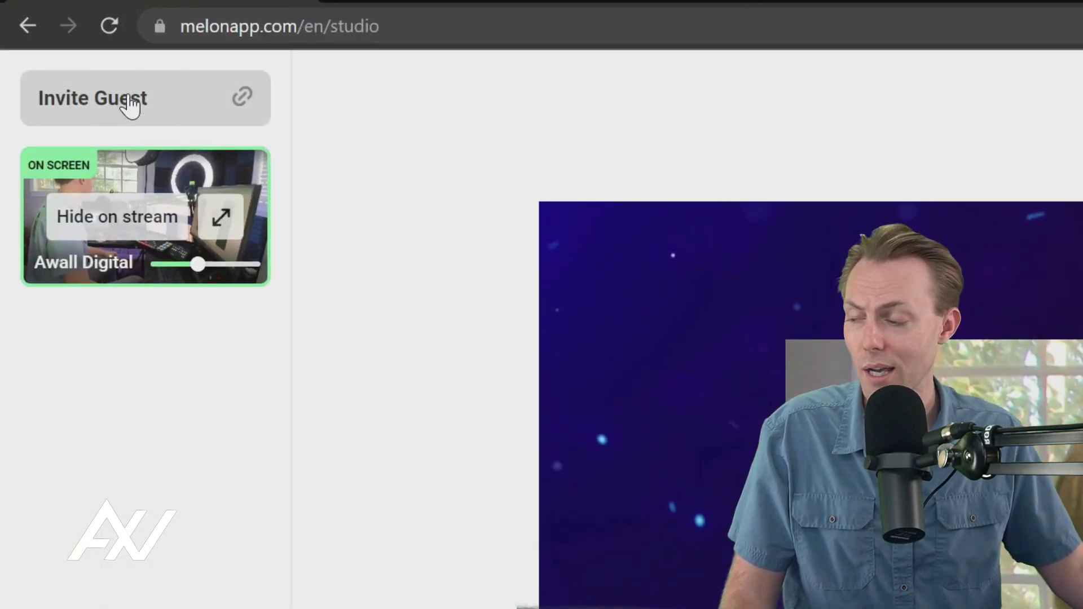
- Open the guest invitation and look through the linked instructions page on streaming setup for guests
{"action": "left_click", "coordinate": [98, 106]}
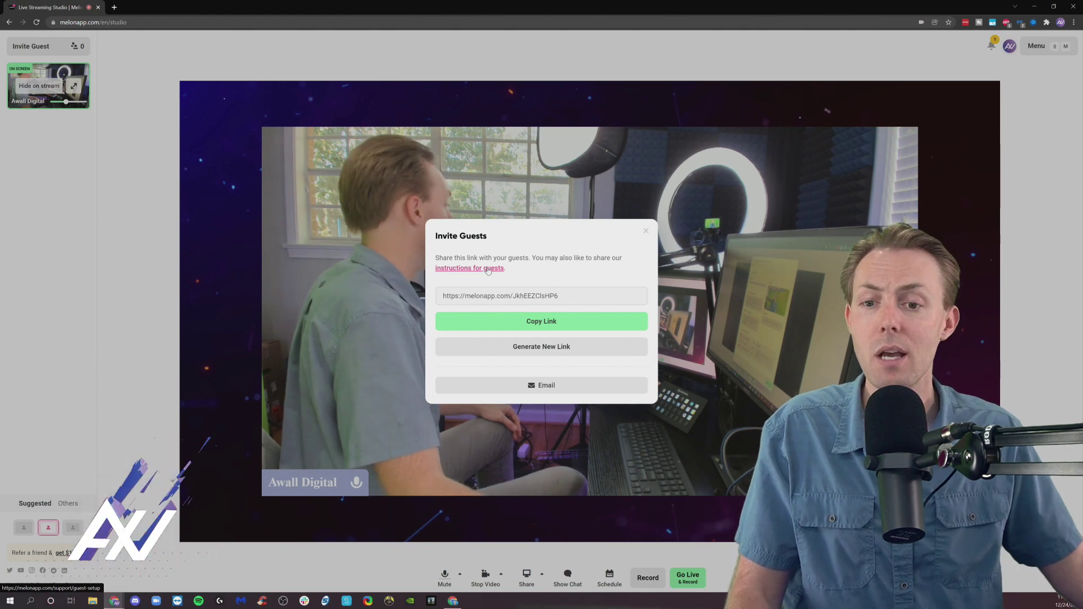
{"action": "left_click", "coordinate": [485, 270]}
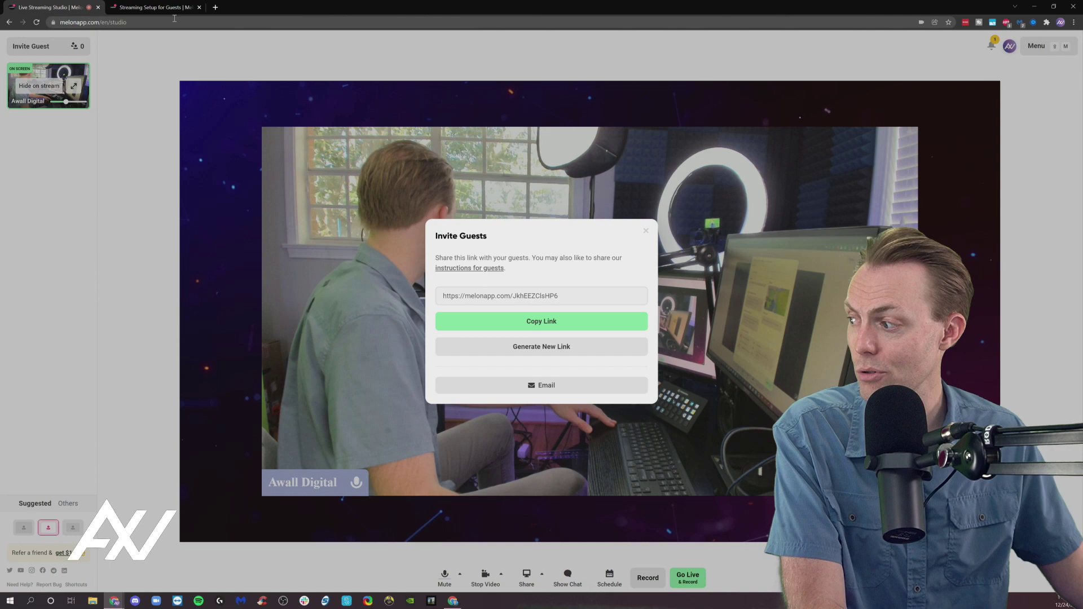
{"action": "left_click", "coordinate": [170, 5]}
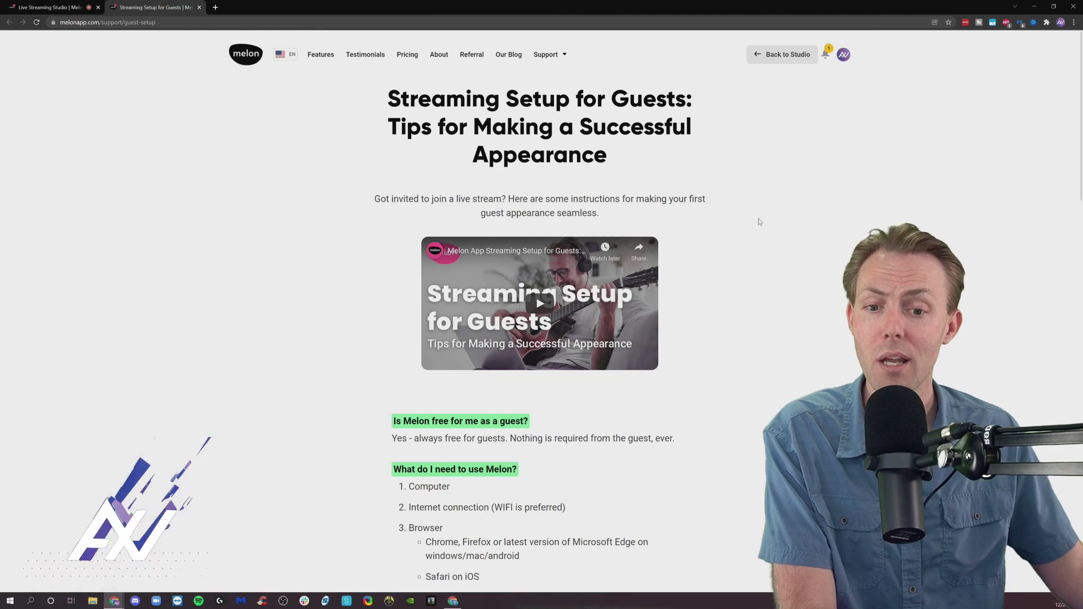
{"action": "scroll", "coordinate": [667, 338], "scroll_direction": "down", "scroll_amount": 15}
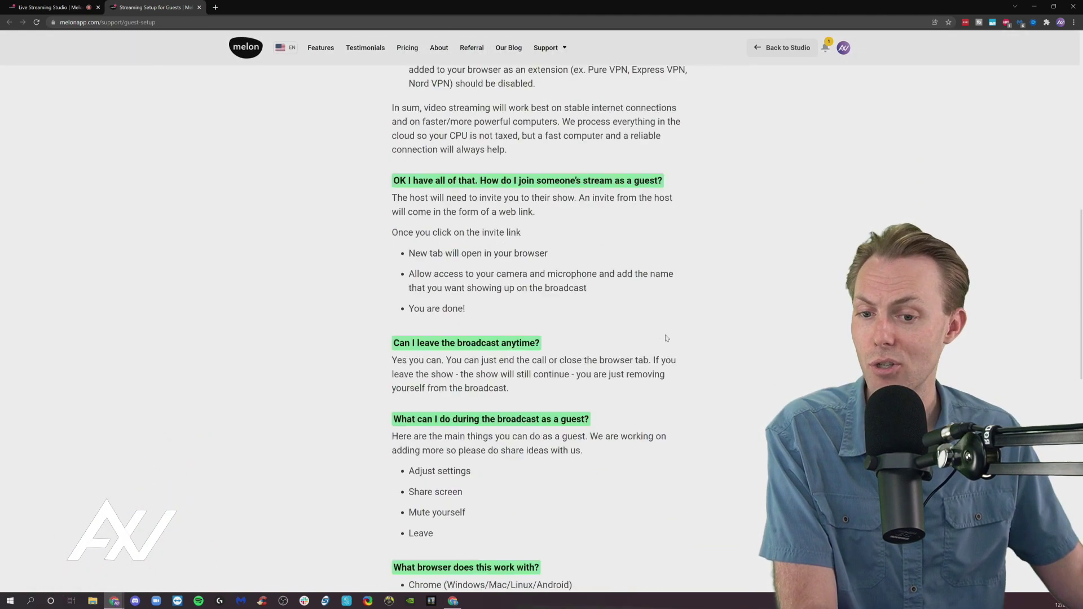
{"action": "scroll", "coordinate": [666, 337], "scroll_direction": "down", "scroll_amount": 10}
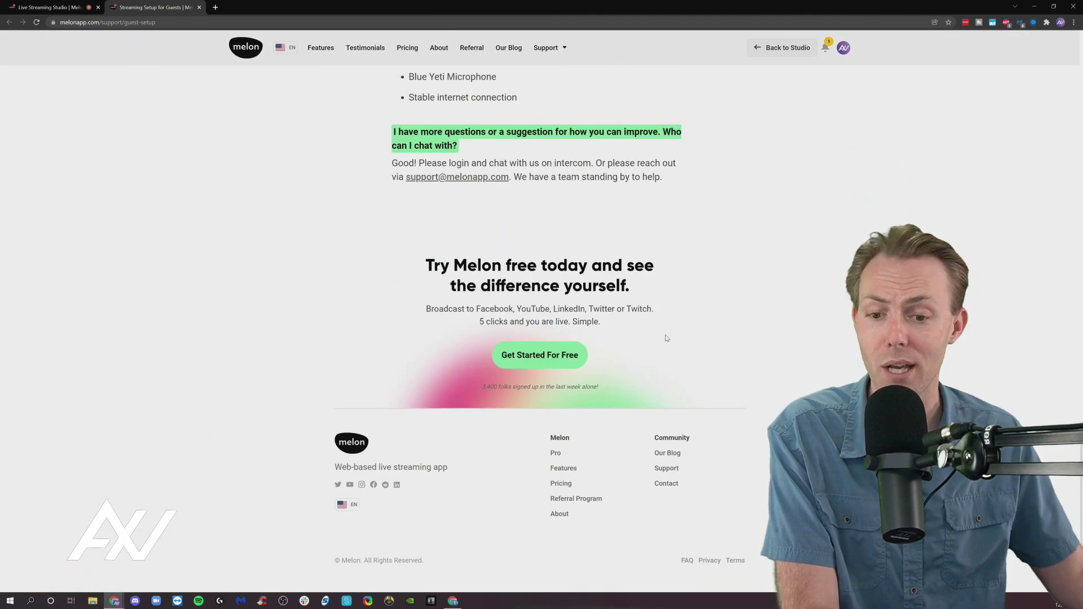
{"action": "scroll", "coordinate": [666, 336], "scroll_direction": "up", "scroll_amount": 7}
{"action": "scroll", "coordinate": [666, 336], "scroll_direction": "up", "scroll_amount": 15}
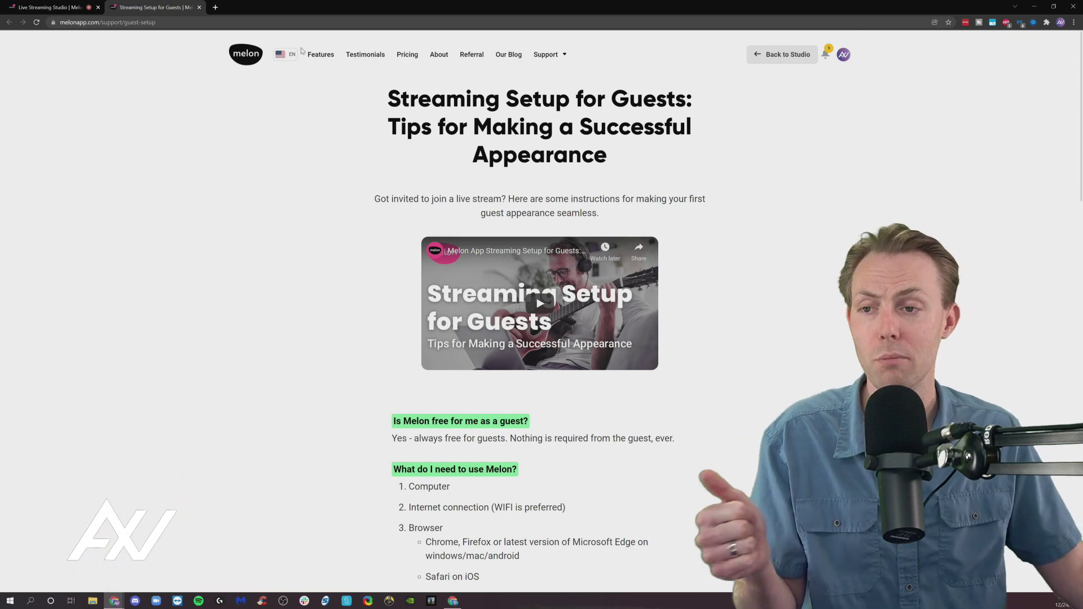
- Return to the studio, copy the guest invite link and close the invitation
{"action": "left_click", "coordinate": [38, 6]}
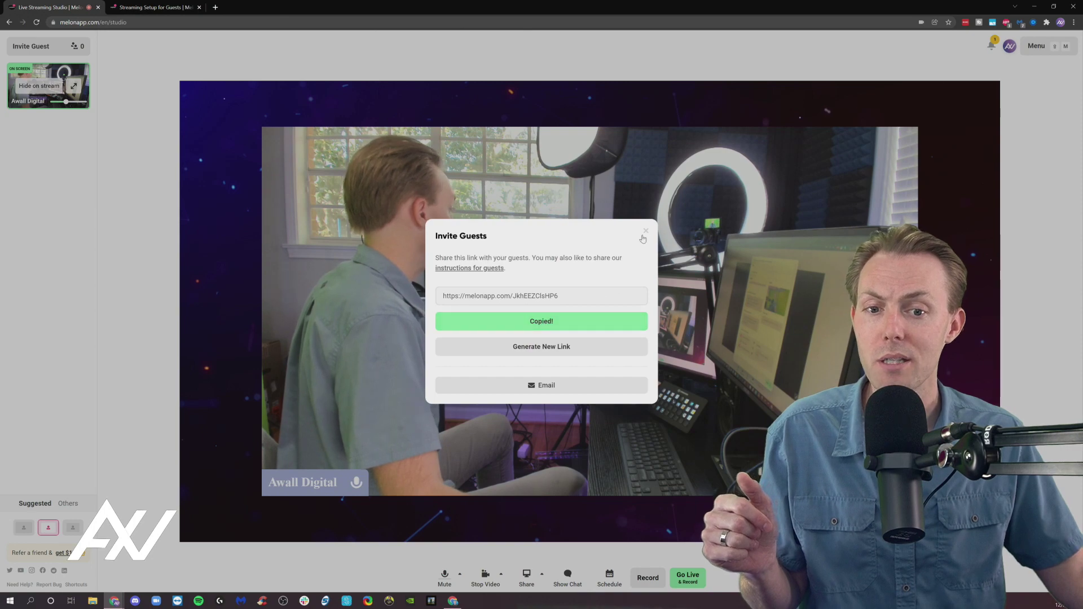
{"action": "left_click", "coordinate": [644, 234]}
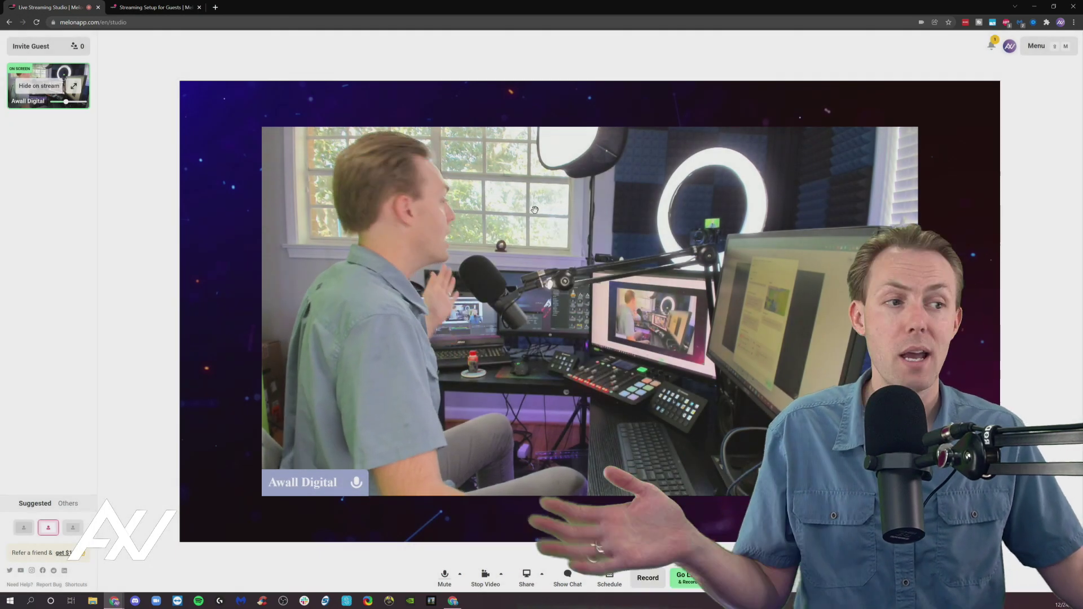
- Bring the guest's browser window onto this display, review its audio, camera and resolution settings, and join the show
{"action": "left_click_drag", "start_coordinate": [1082, 163], "coordinate": [237, 97]}
{"action": "double_click", "coordinate": [395, 93]}
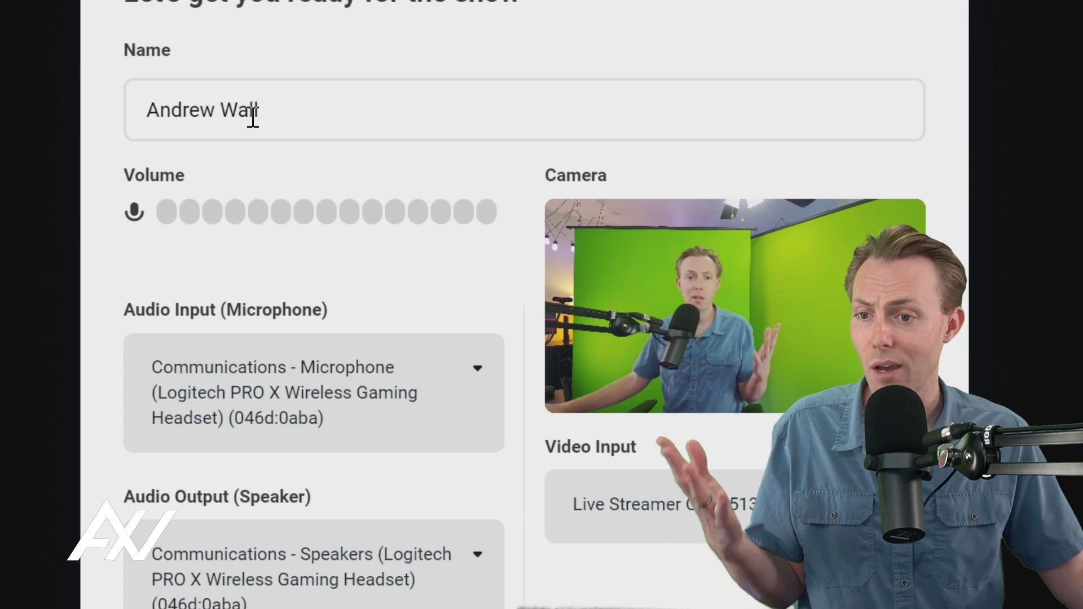
{"action": "scroll", "coordinate": [515, 544], "scroll_direction": "down", "scroll_amount": 3}
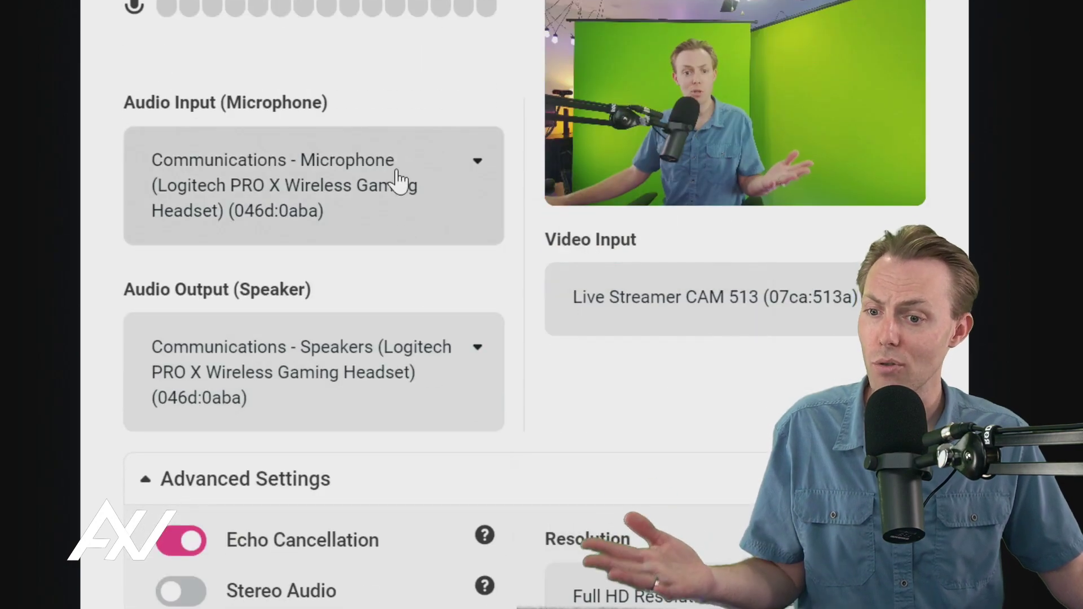
{"action": "scroll", "coordinate": [432, 498], "scroll_direction": "down", "scroll_amount": 3}
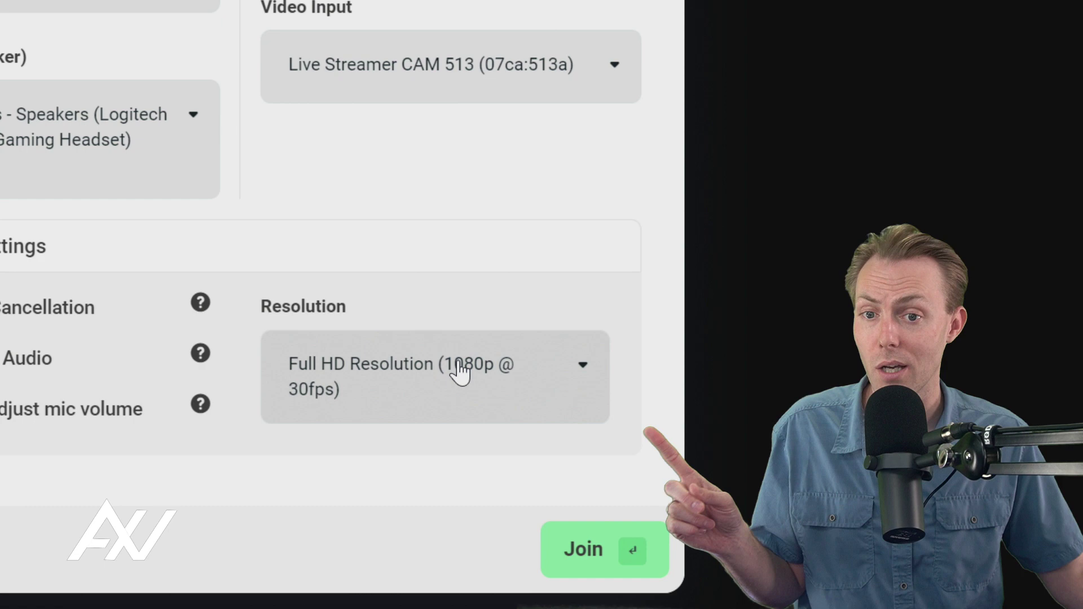
{"action": "scroll", "coordinate": [423, 198], "scroll_direction": "up", "scroll_amount": 4}
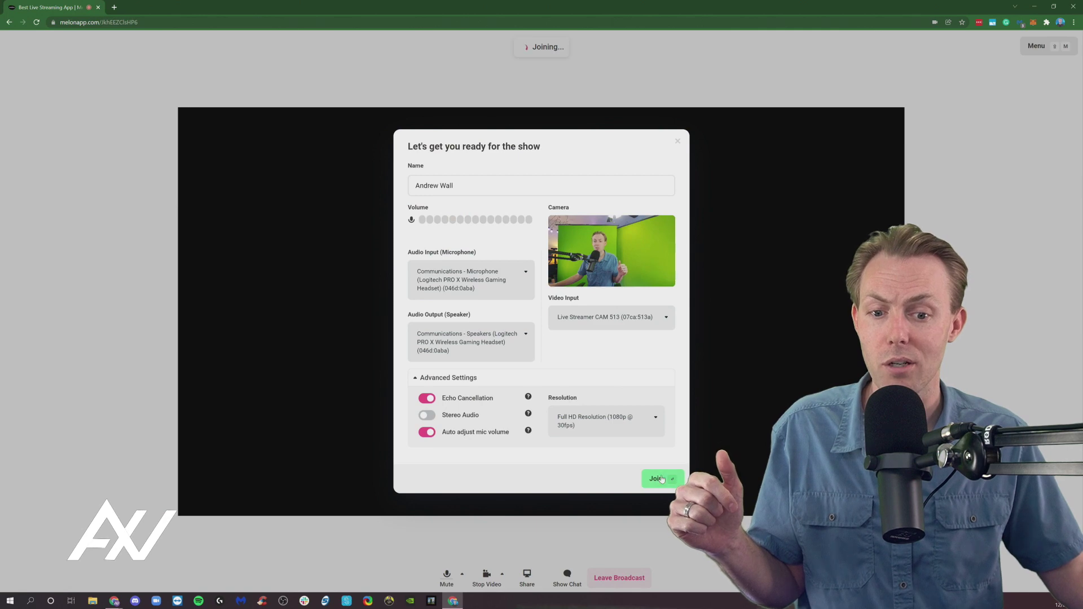
{"action": "left_click", "coordinate": [661, 479]}
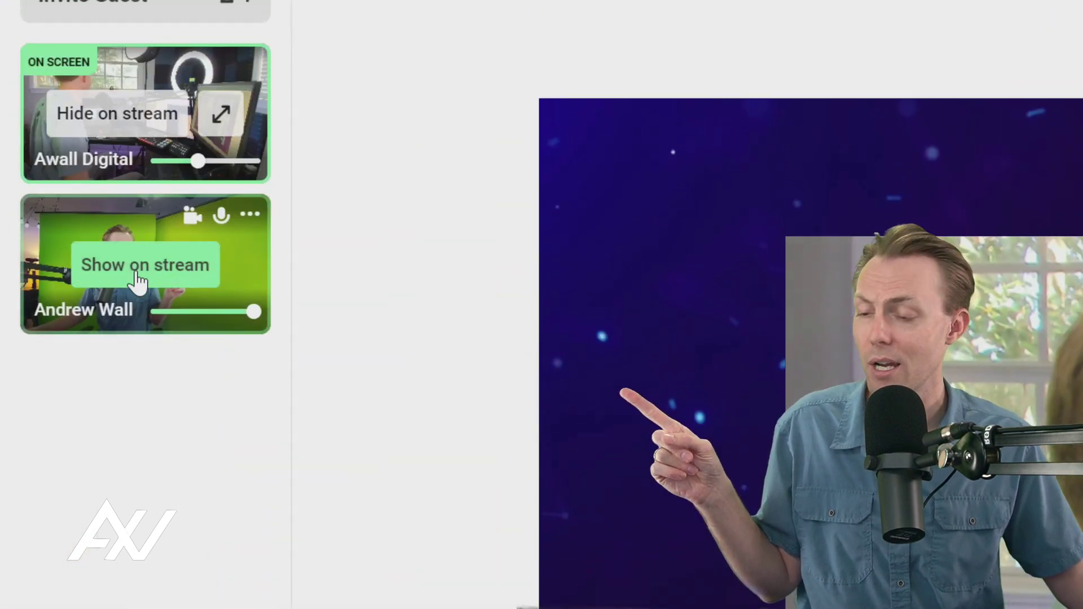
- Show the guest's camera on stream and apply the layout with two equal, uncropped side-by-side frames
{"action": "left_click", "coordinate": [157, 277]}
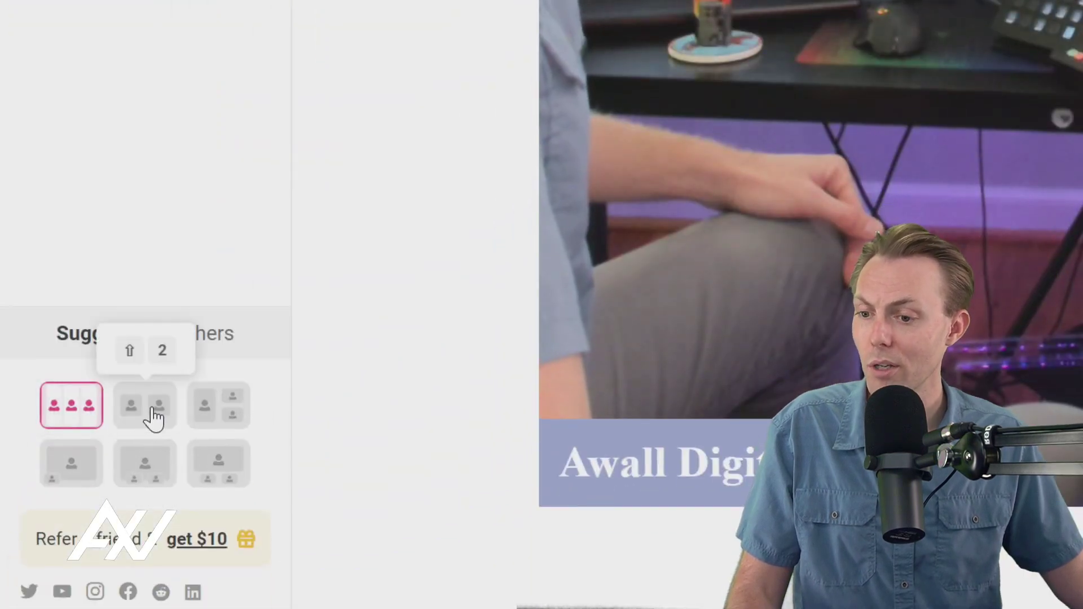
{"action": "left_click", "coordinate": [153, 417]}
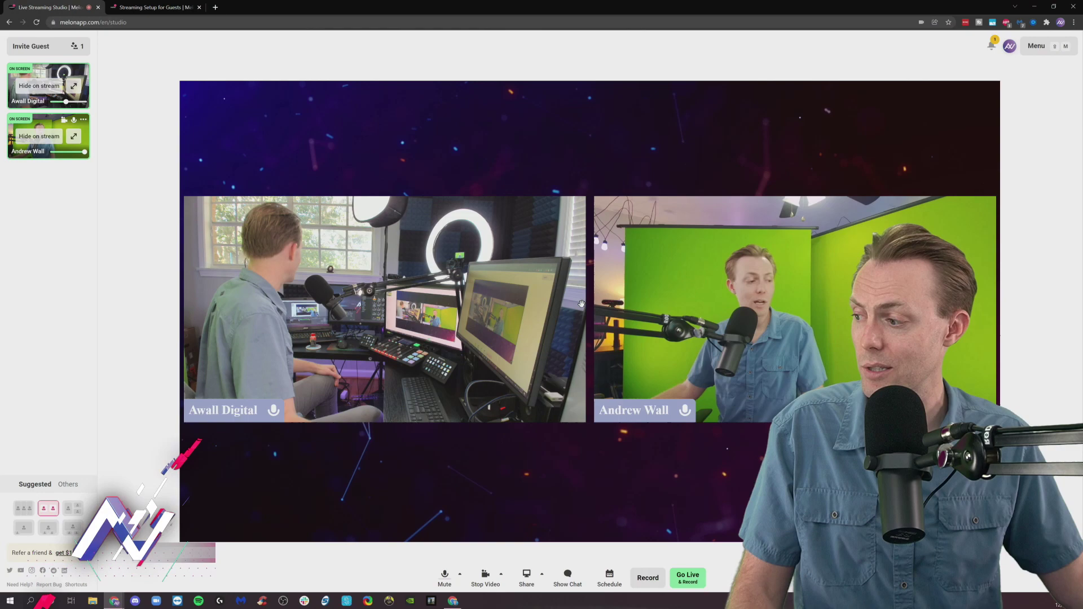
- Try the other suggested two-person layouts, including the picture-in-picture ones, and return to the uncropped side-by-side layout
{"action": "left_click", "coordinate": [70, 506]}
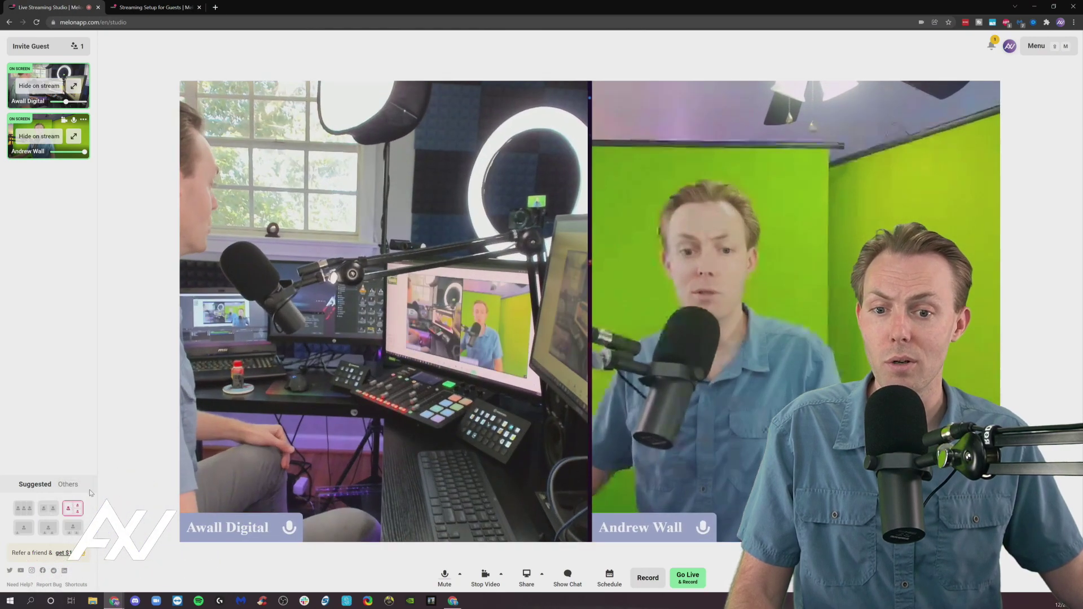
{"action": "left_click", "coordinate": [33, 531]}
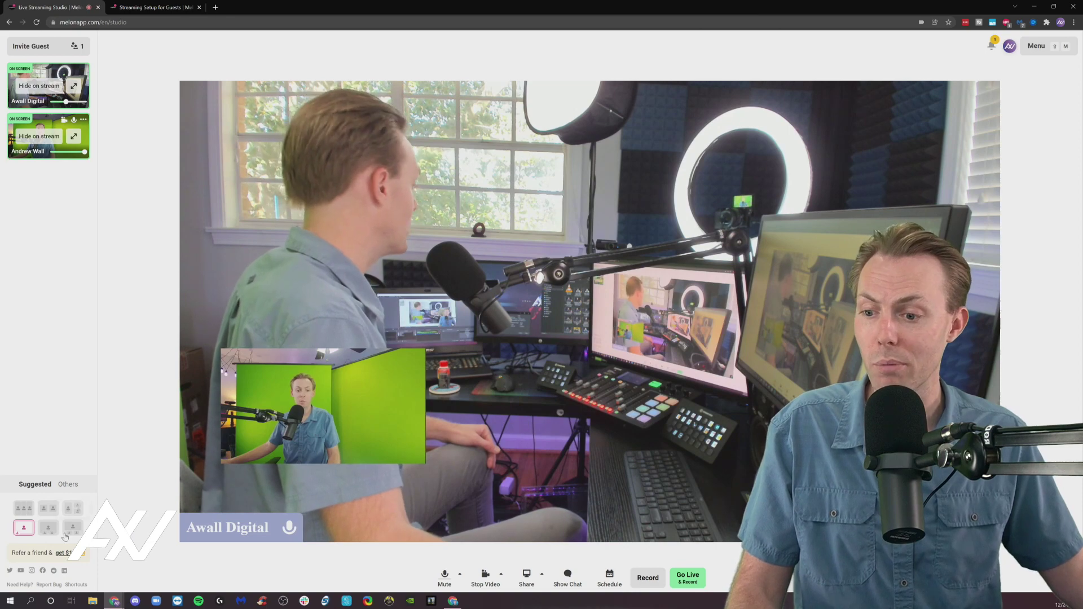
{"action": "left_click", "coordinate": [50, 529]}
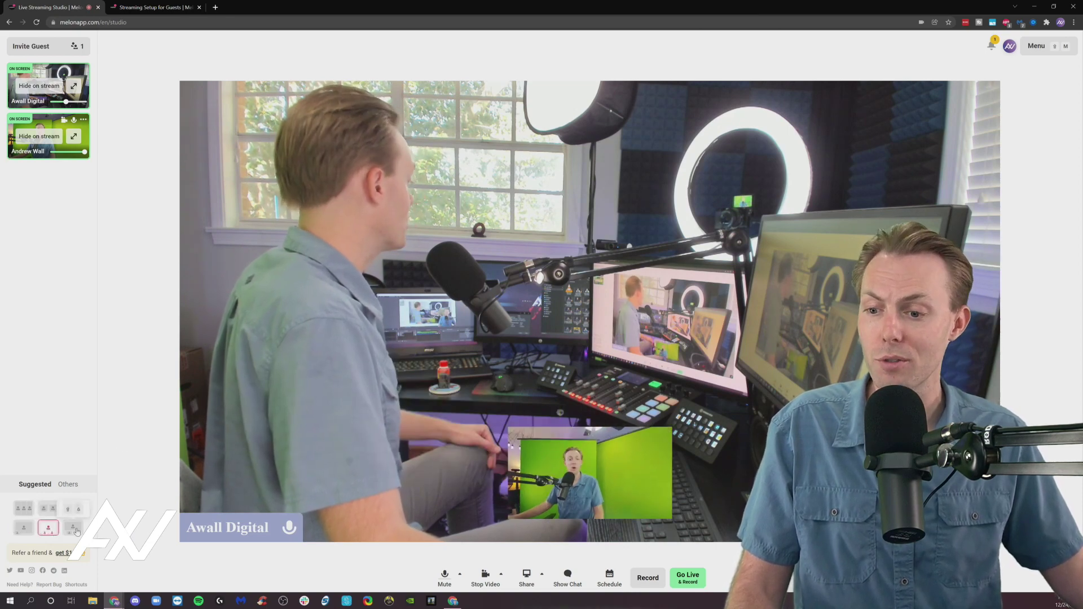
{"action": "left_click", "coordinate": [75, 529]}
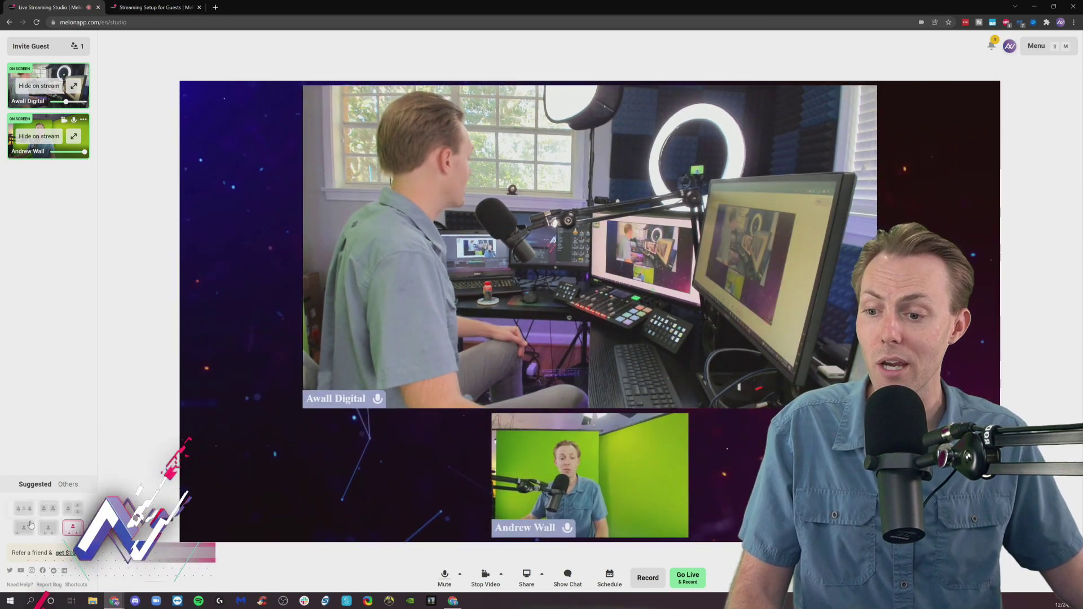
{"action": "left_click", "coordinate": [69, 510]}
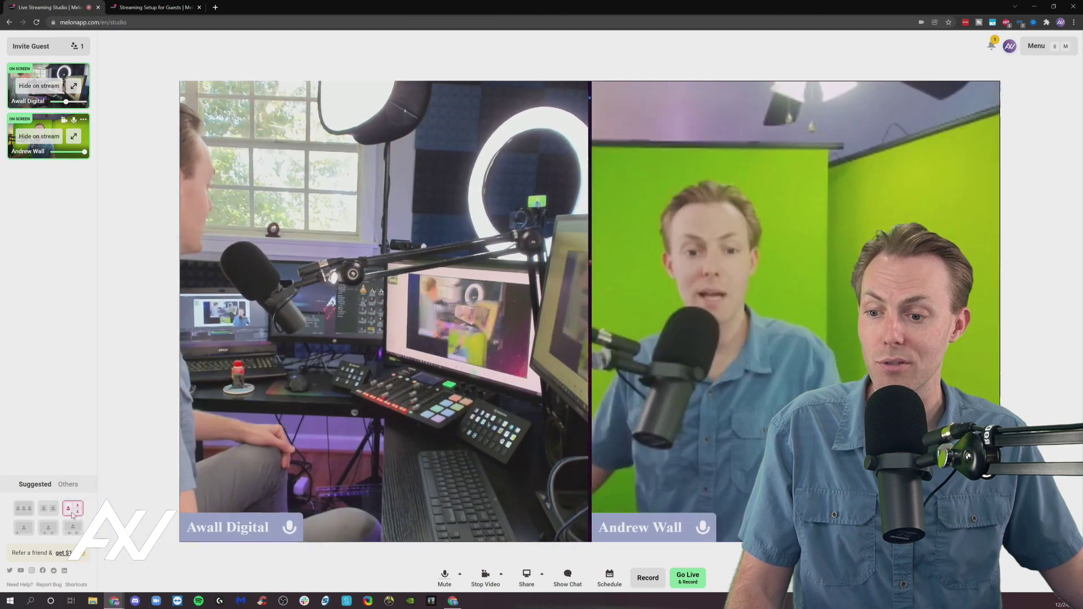
{"action": "left_click", "coordinate": [24, 510]}
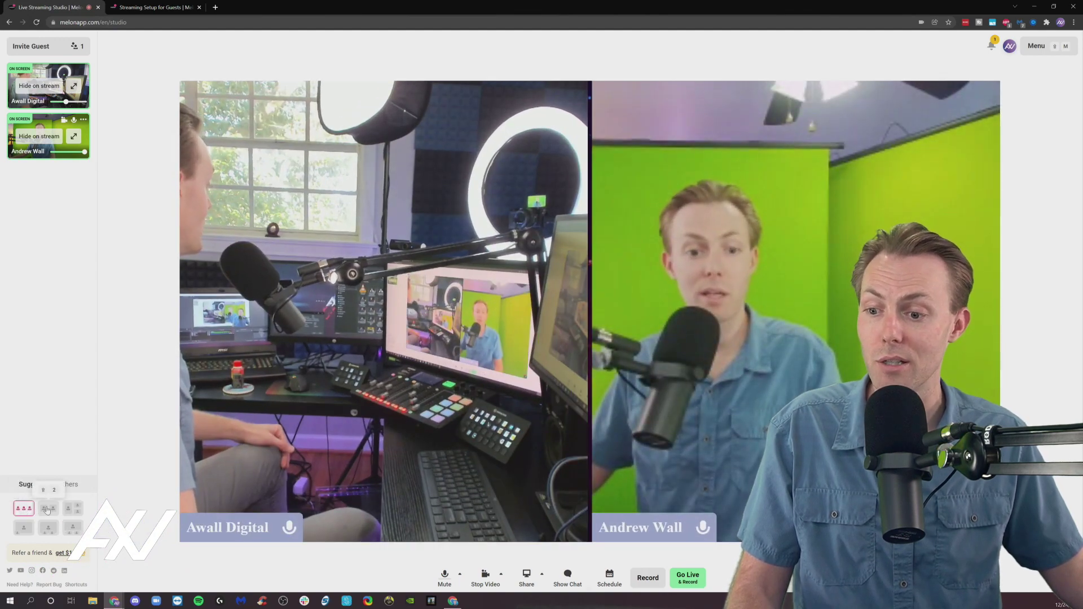
{"action": "left_click", "coordinate": [47, 510]}
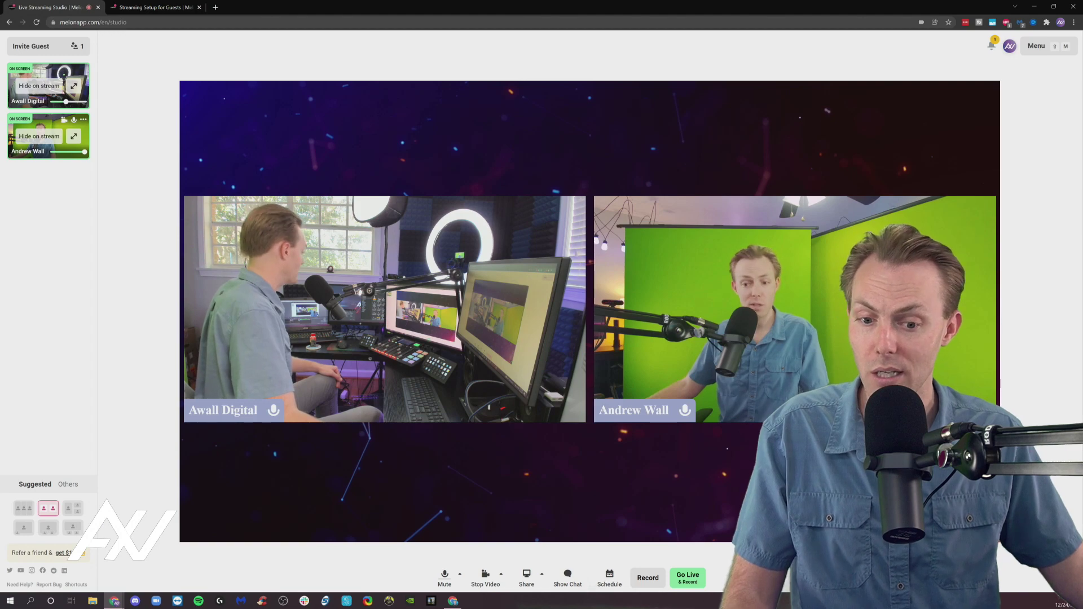
- Share the entire Screen 1 from the guest's browser window and return to the host's studio
{"action": "left_click_drag", "start_coordinate": [1082, 270], "coordinate": [256, 1]}
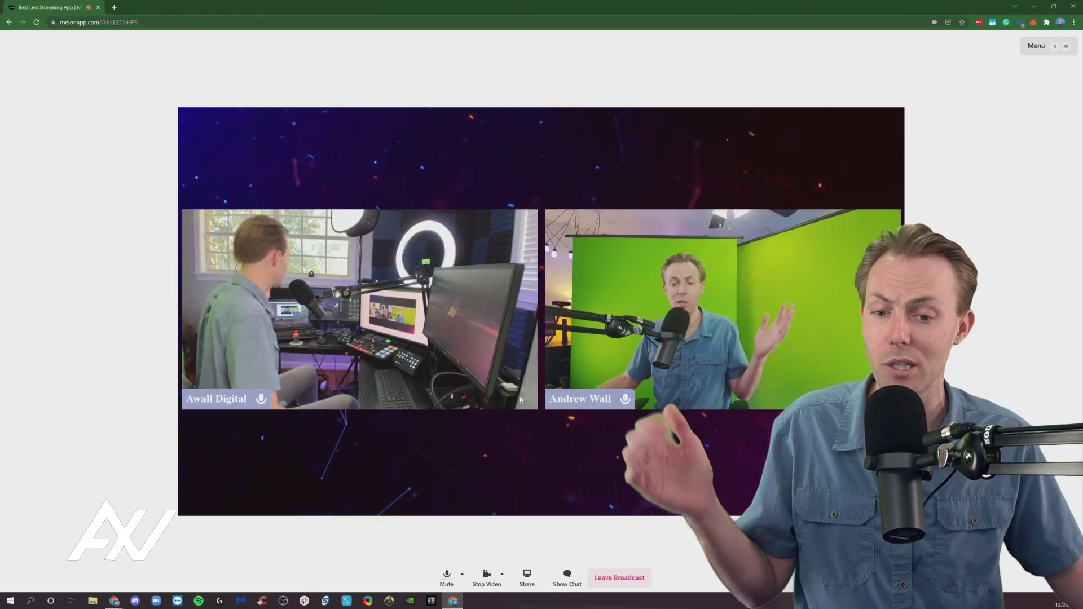
{"action": "left_click", "coordinate": [527, 578]}
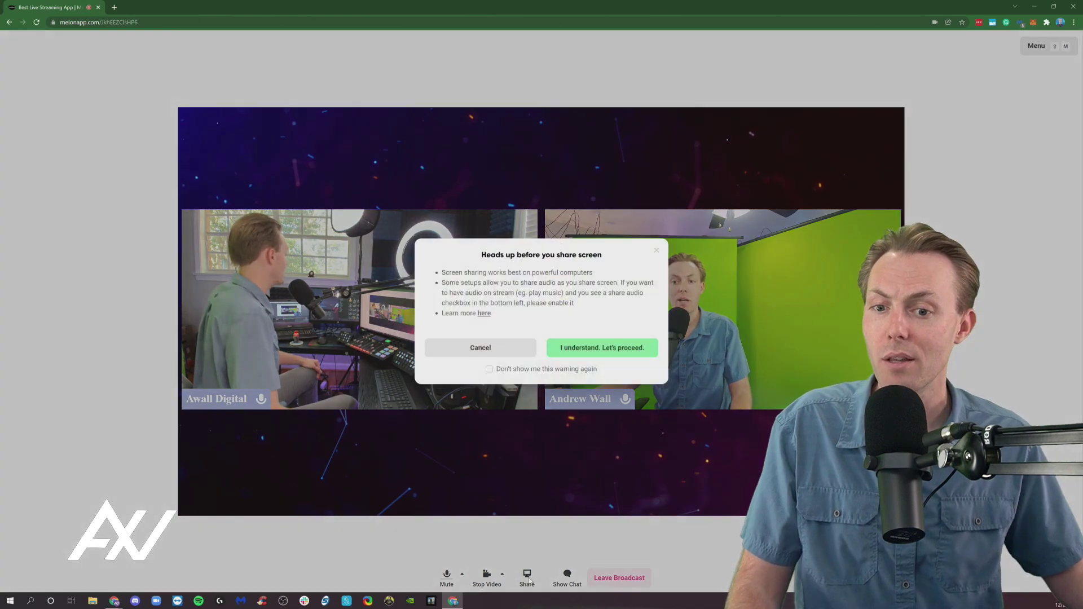
{"action": "left_click", "coordinate": [598, 349]}
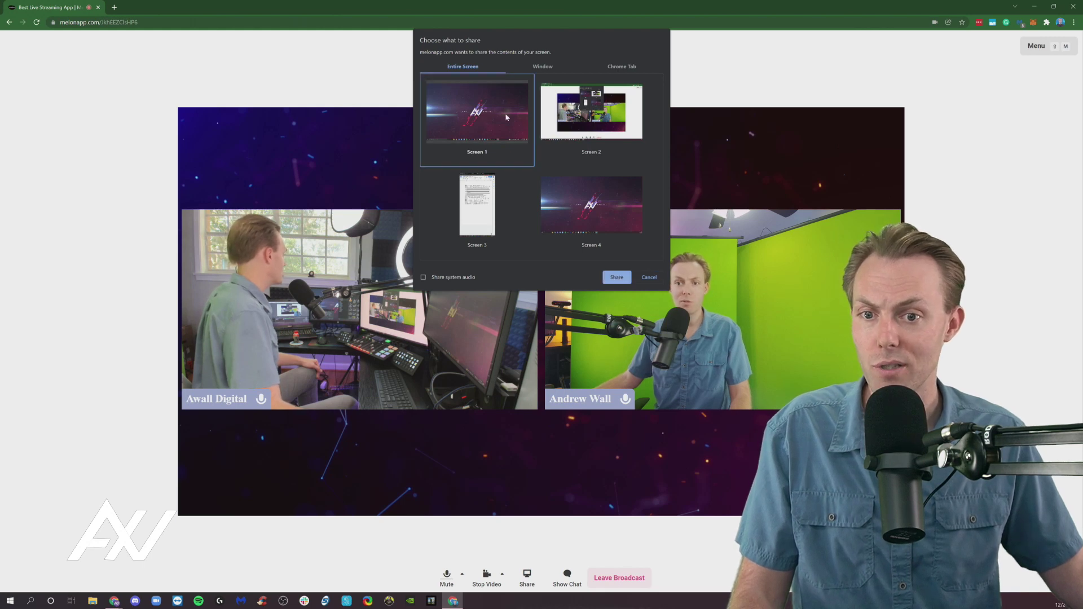
{"action": "left_click", "coordinate": [617, 278]}
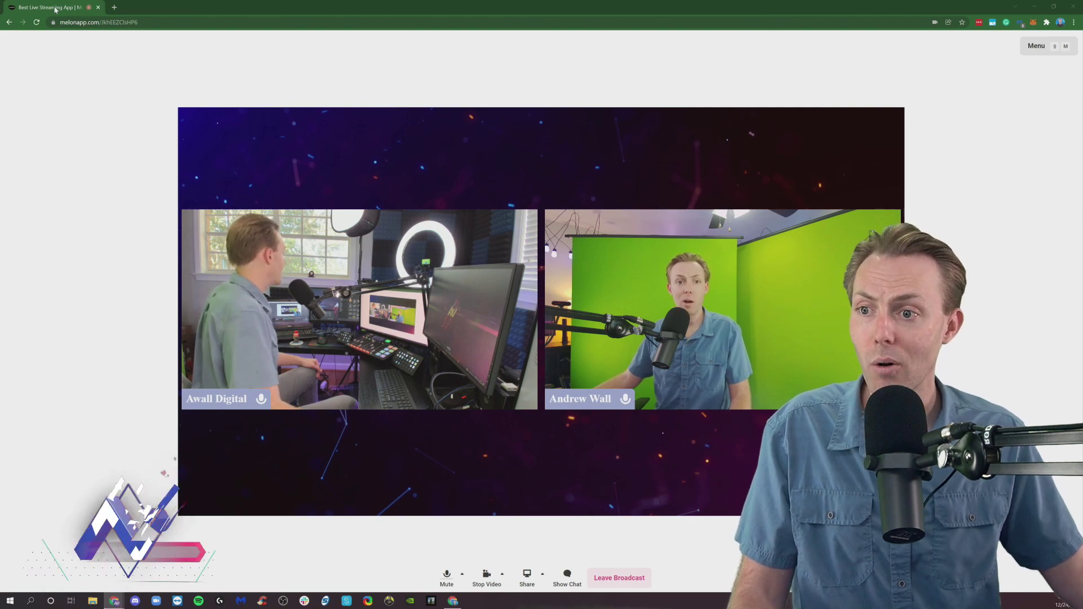
{"action": "key", "text": "super+Down"}
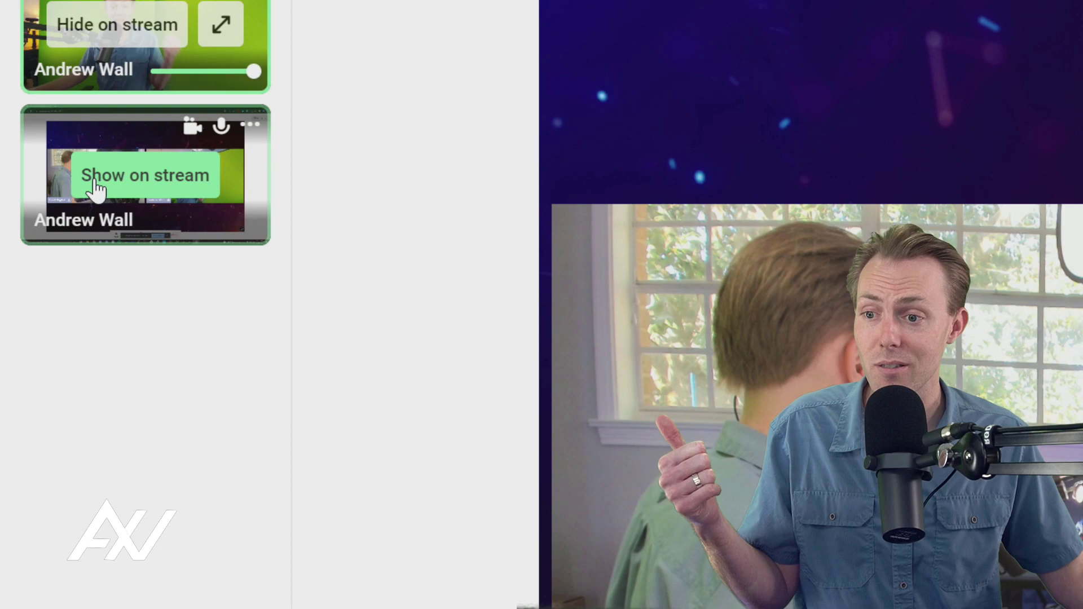
- Show the guest's shared screen on stream, using the layout with small stacked cameras beside a large screen
{"action": "left_click", "coordinate": [97, 191]}
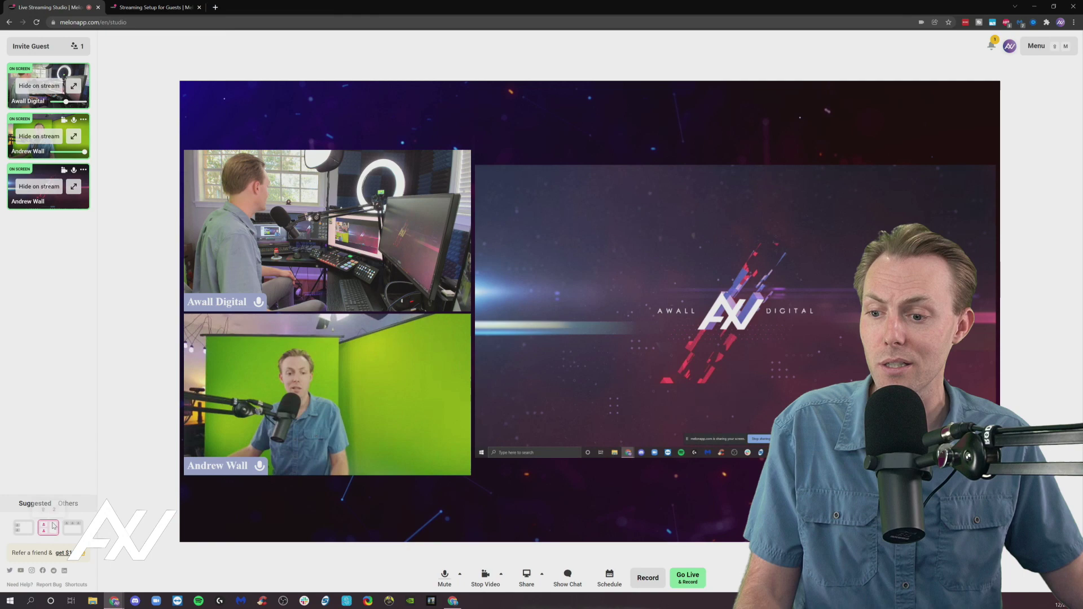
{"action": "left_click", "coordinate": [72, 526]}
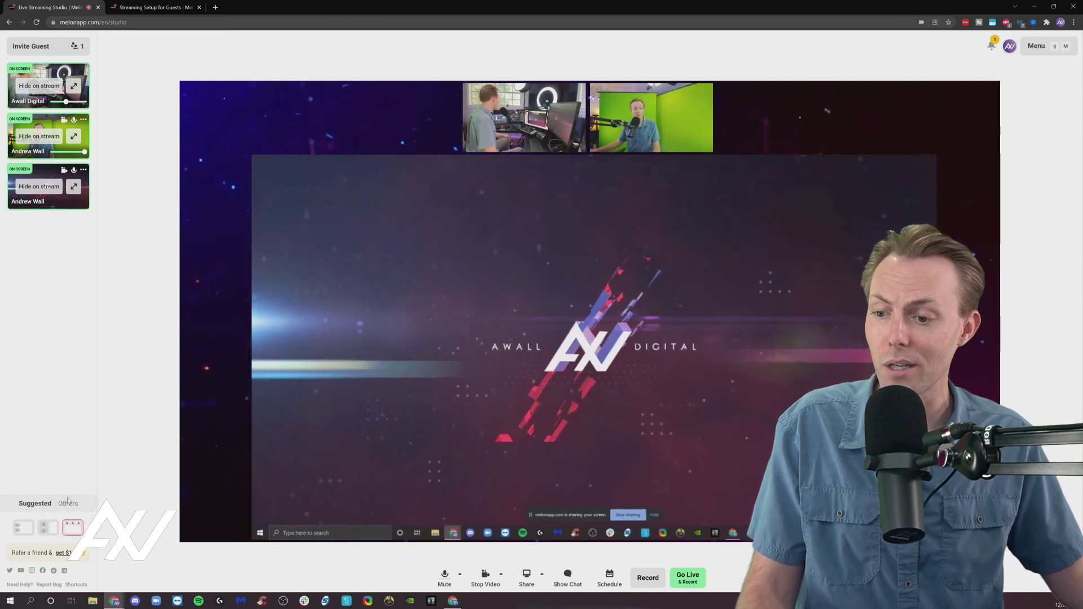
{"action": "left_click", "coordinate": [30, 534]}
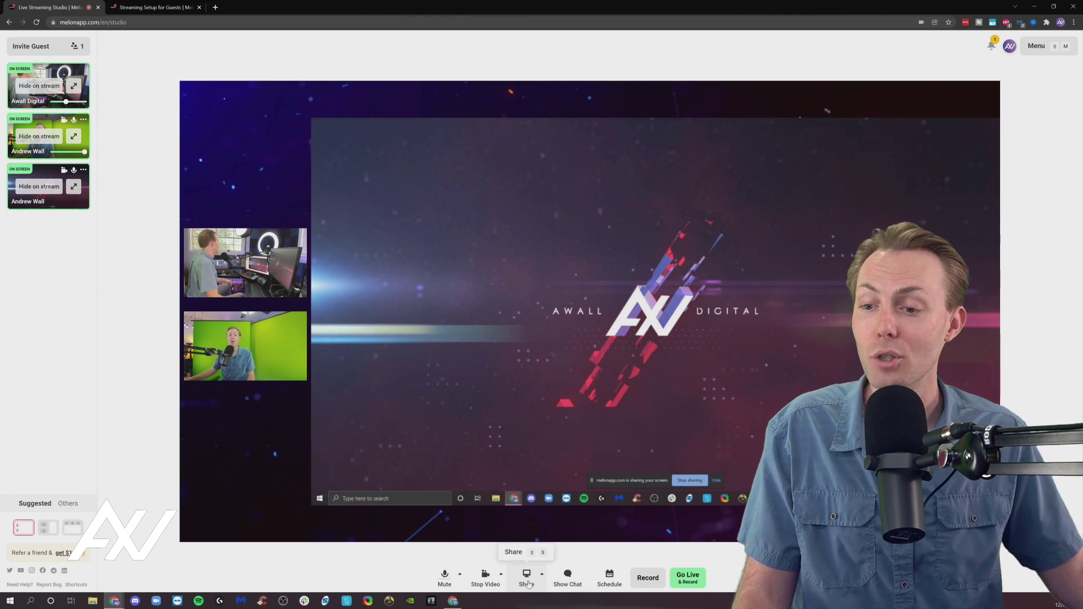
- Share the host's entire Screen 1 from the studio and show it on stream in place of the guest's screen
{"action": "left_click", "coordinate": [526, 584]}
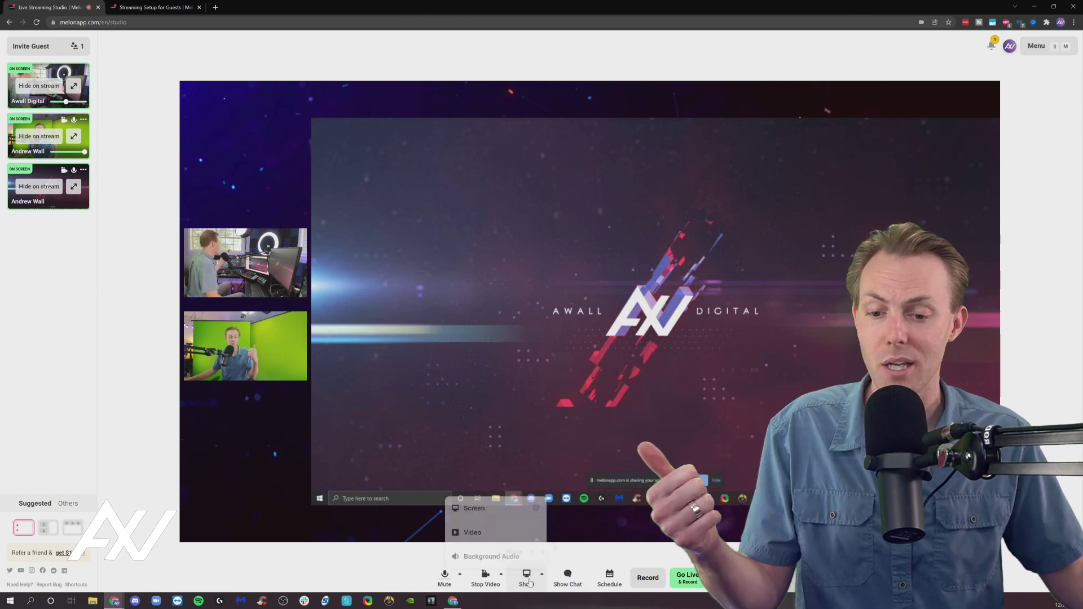
{"action": "left_click", "coordinate": [509, 511]}
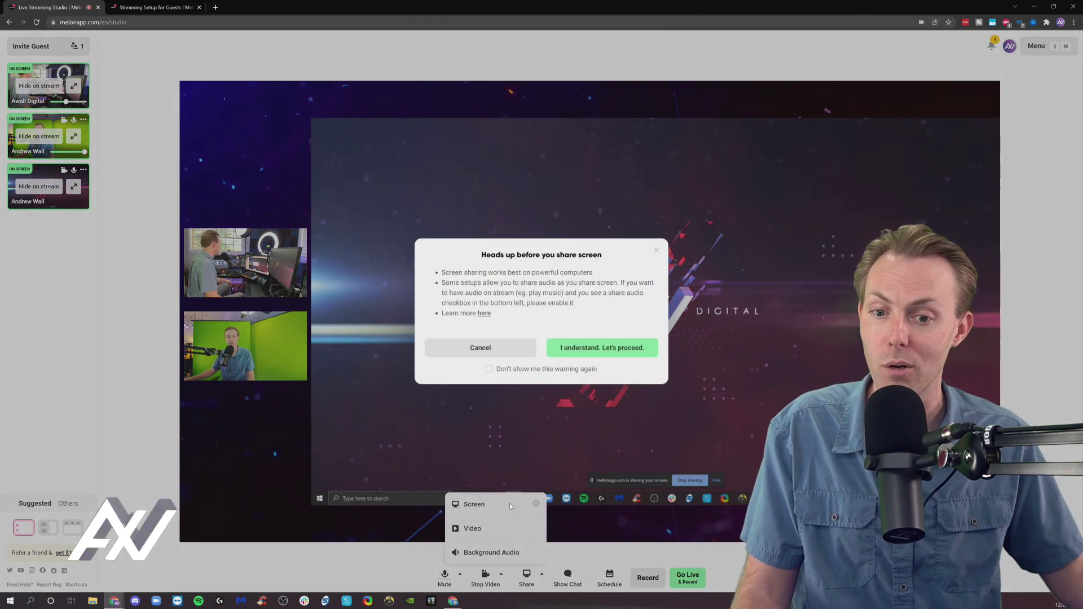
{"action": "left_click", "coordinate": [606, 346]}
{"action": "left_click", "coordinate": [500, 127]}
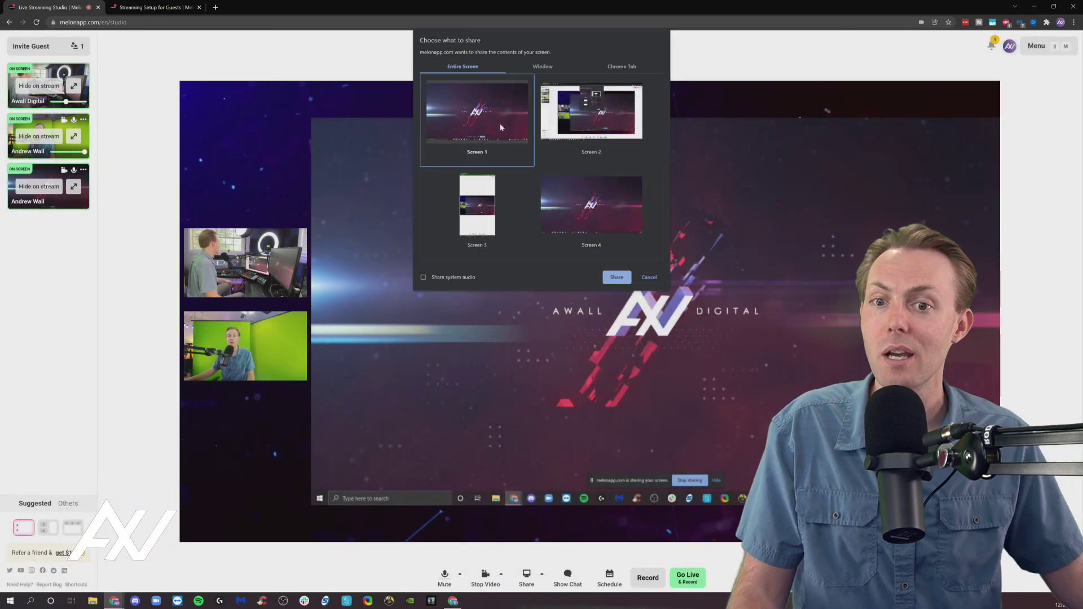
{"action": "left_click", "coordinate": [616, 278]}
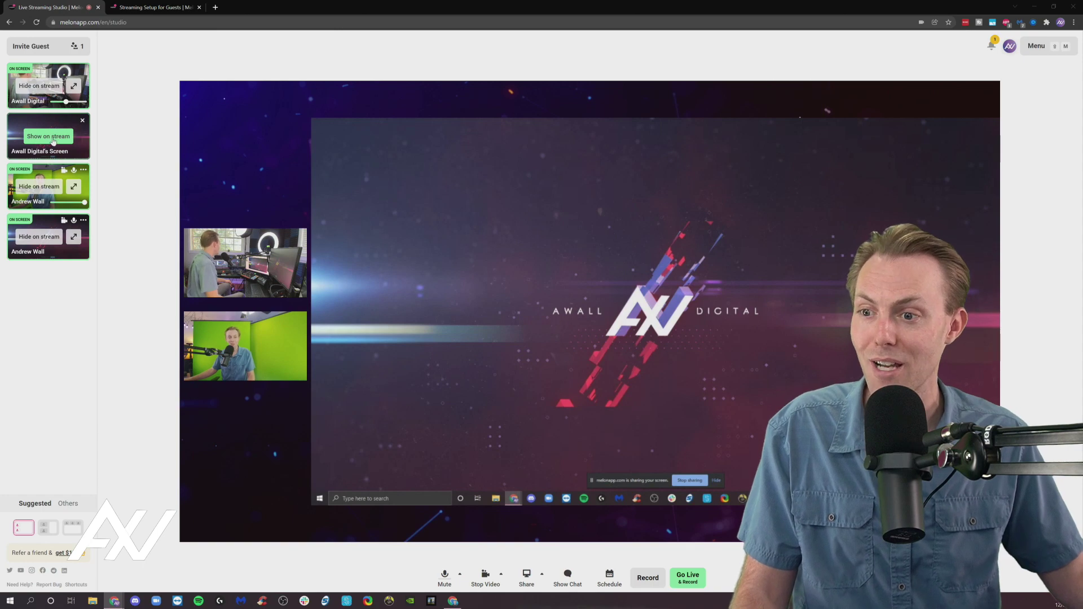
{"action": "left_click", "coordinate": [53, 141]}
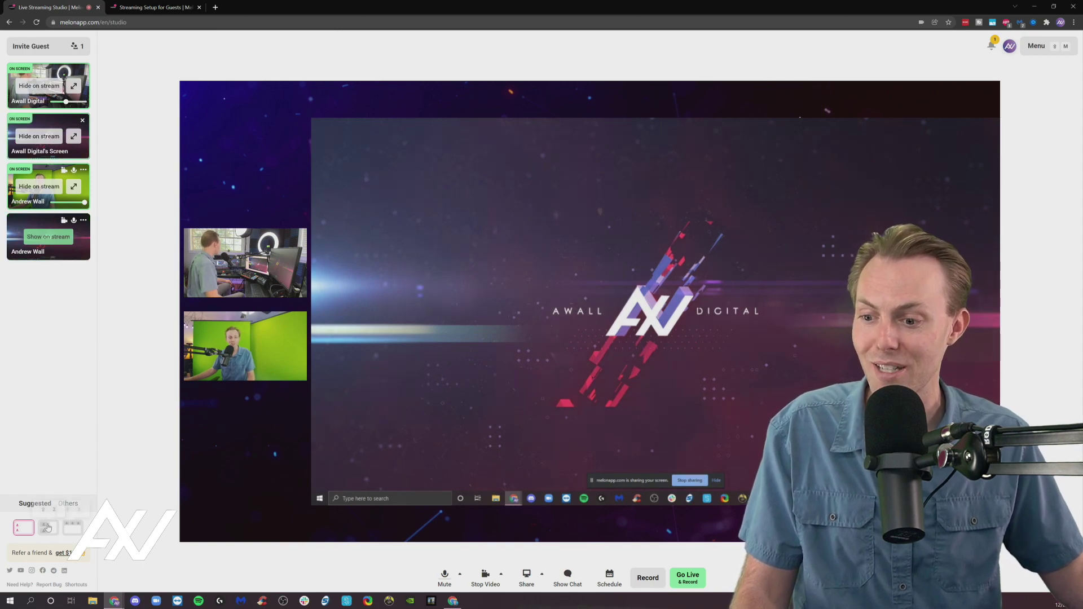
- Try the other two suggested screen-share layouts and return to the one with small stacked cameras beside the large screen
{"action": "left_click", "coordinate": [48, 527]}
{"action": "left_click", "coordinate": [73, 528]}
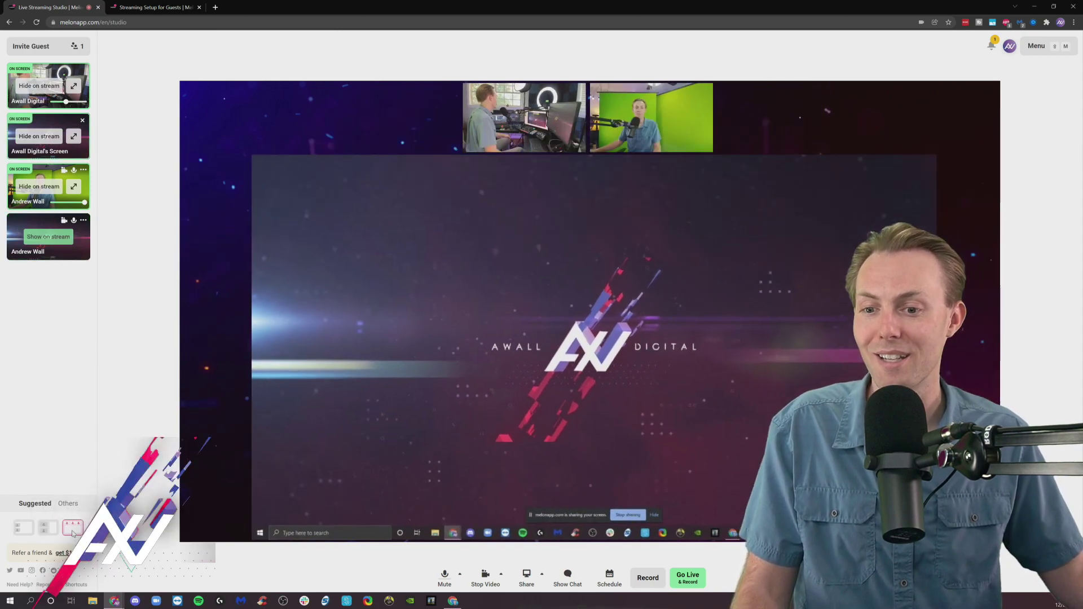
{"action": "left_click", "coordinate": [23, 528]}
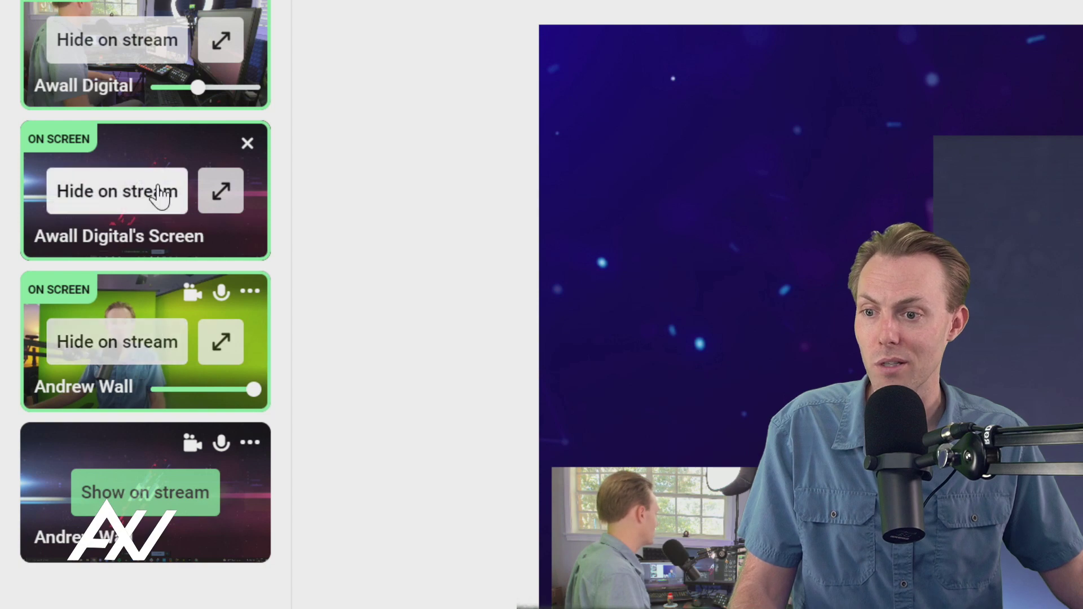
- Hide the host's shared screen, the host's camera and the guest's camera from the stream
{"action": "left_click", "coordinate": [120, 192]}
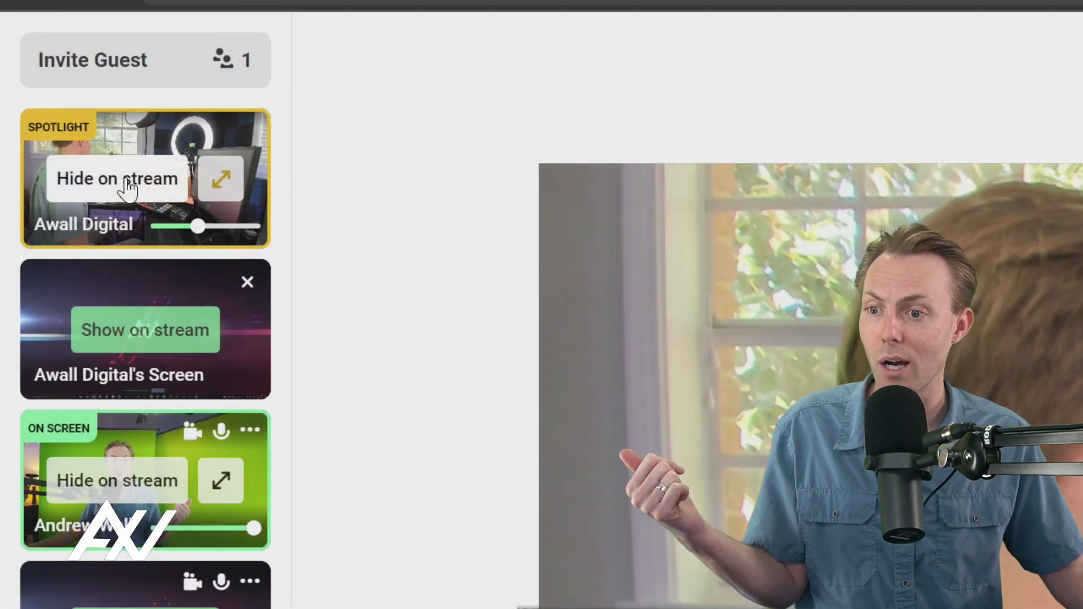
{"action": "left_click", "coordinate": [40, 87]}
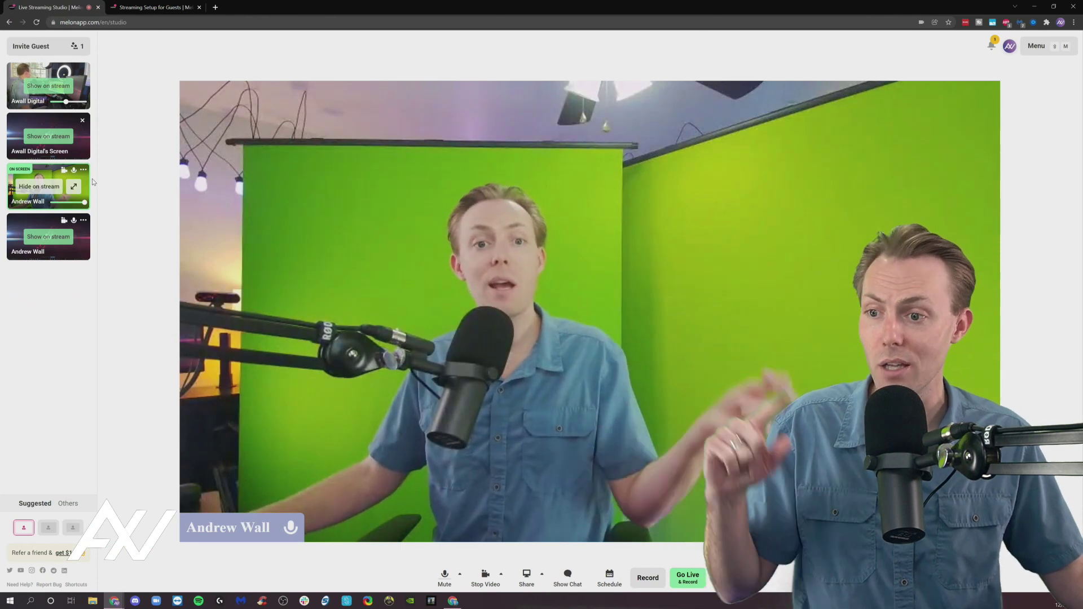
{"action": "left_click", "coordinate": [57, 191]}
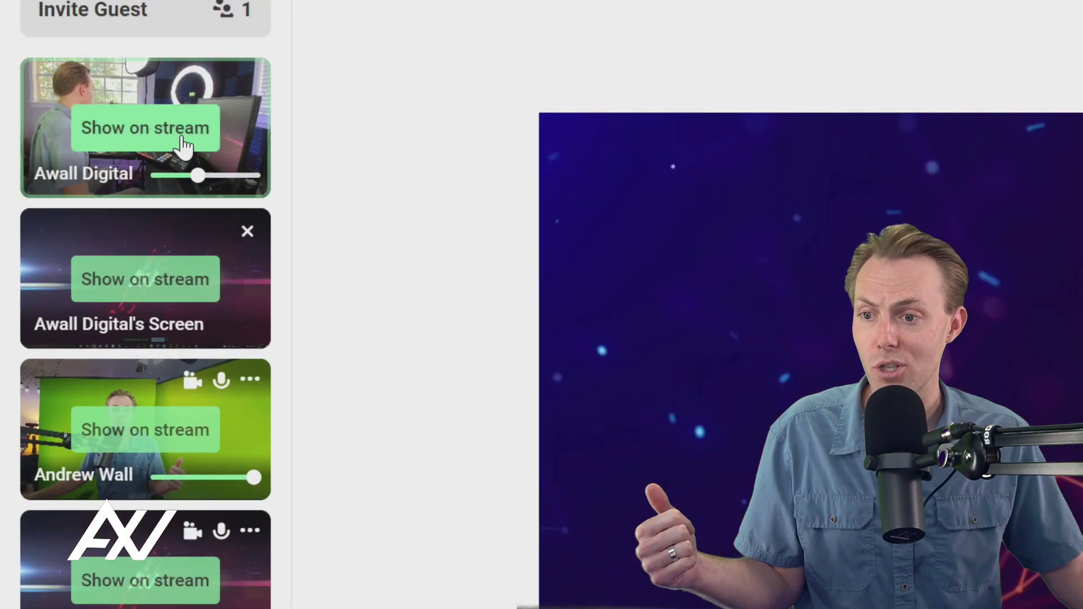
- Show the host's camera on stream and toggle its spotlight on and off again
{"action": "left_click", "coordinate": [153, 126]}
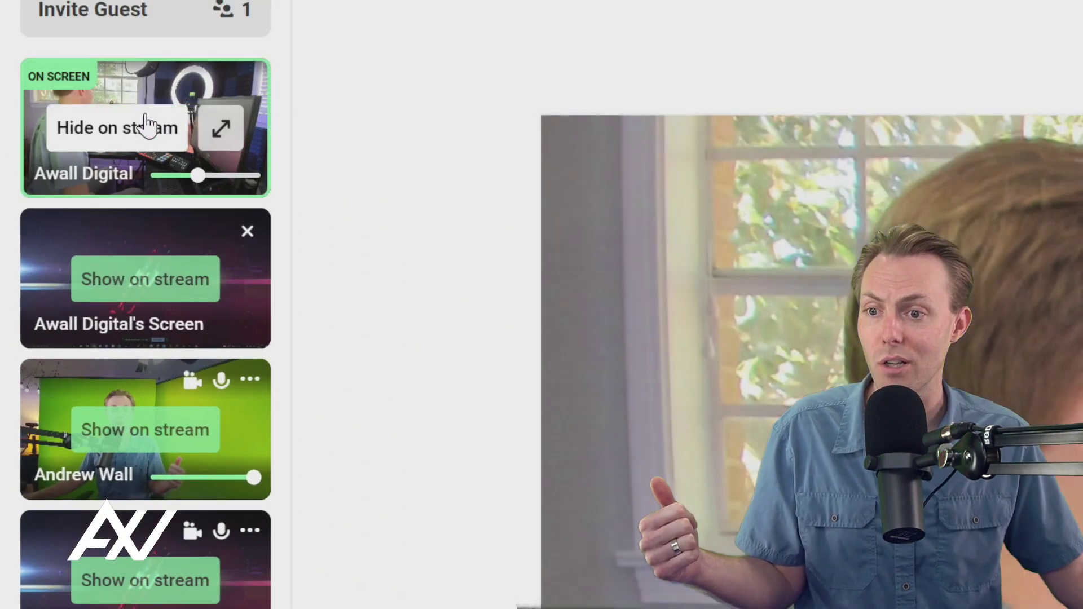
{"action": "left_click", "coordinate": [227, 142]}
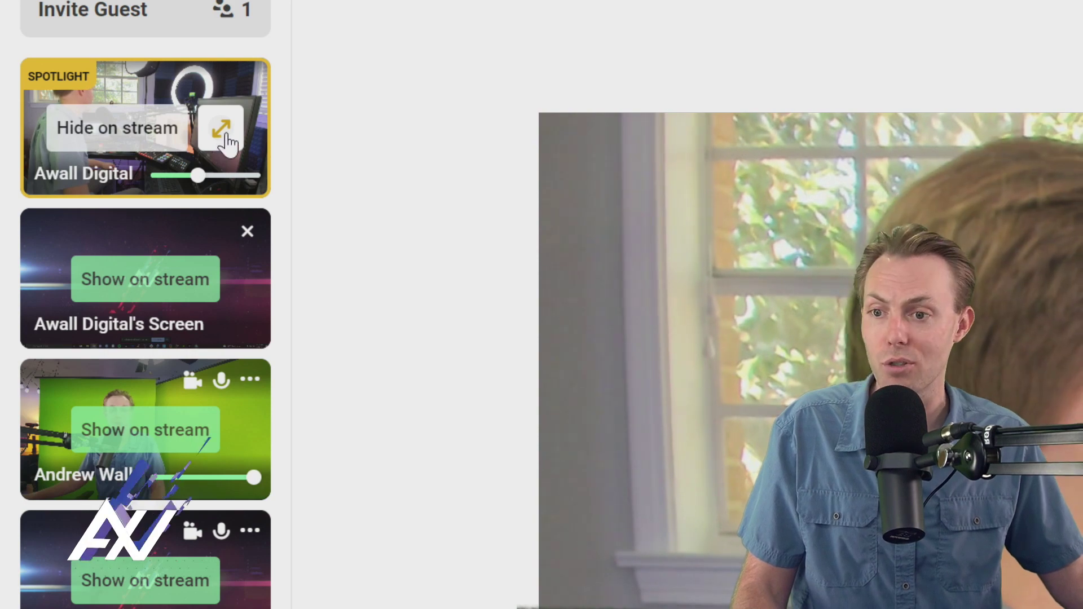
{"action": "left_click", "coordinate": [222, 140]}
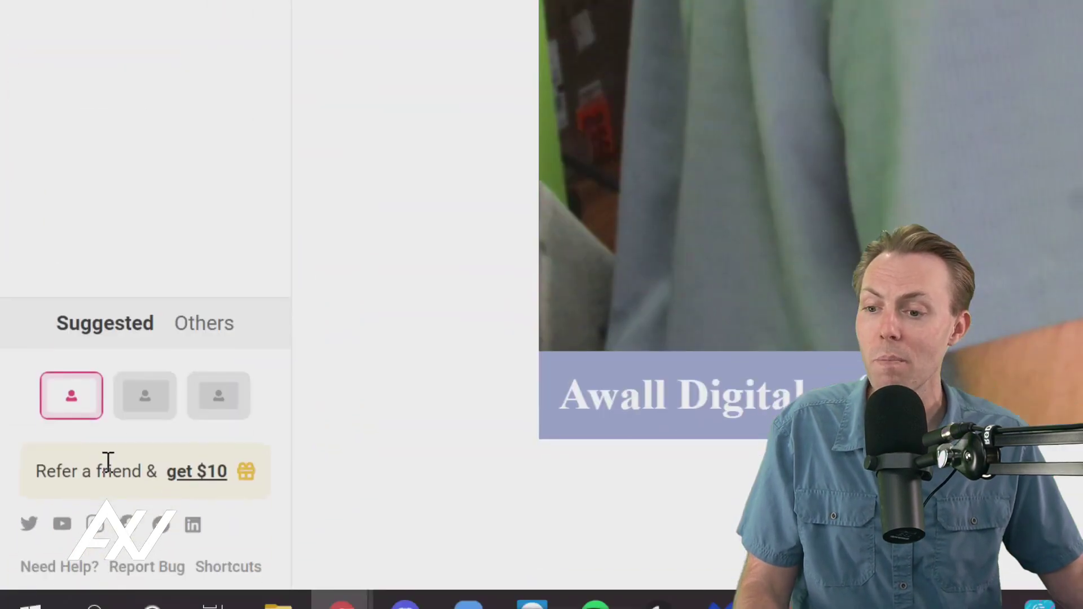
- Try the two suggested single-person layouts that frame the camera smaller over the background, and return to the full-frame layout
{"action": "left_click", "coordinate": [144, 412]}
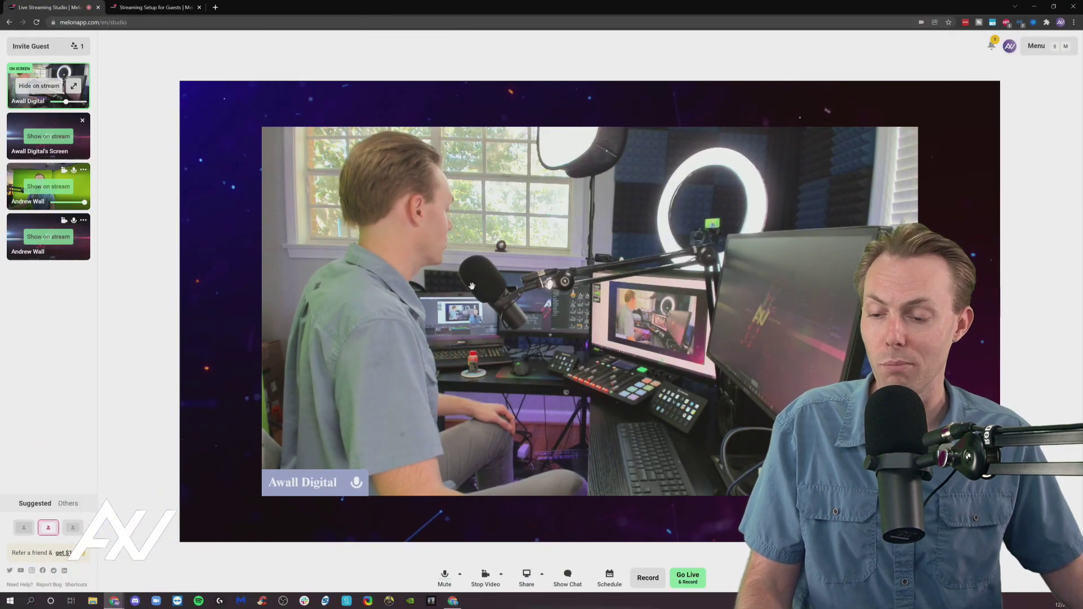
{"action": "left_click", "coordinate": [73, 527]}
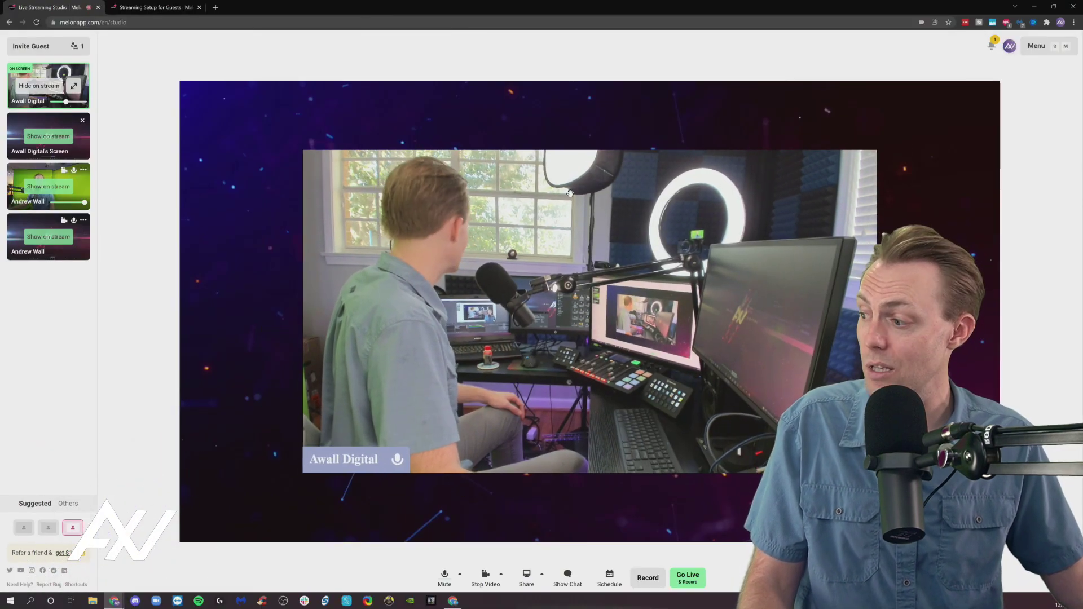
{"action": "left_click", "coordinate": [29, 528]}
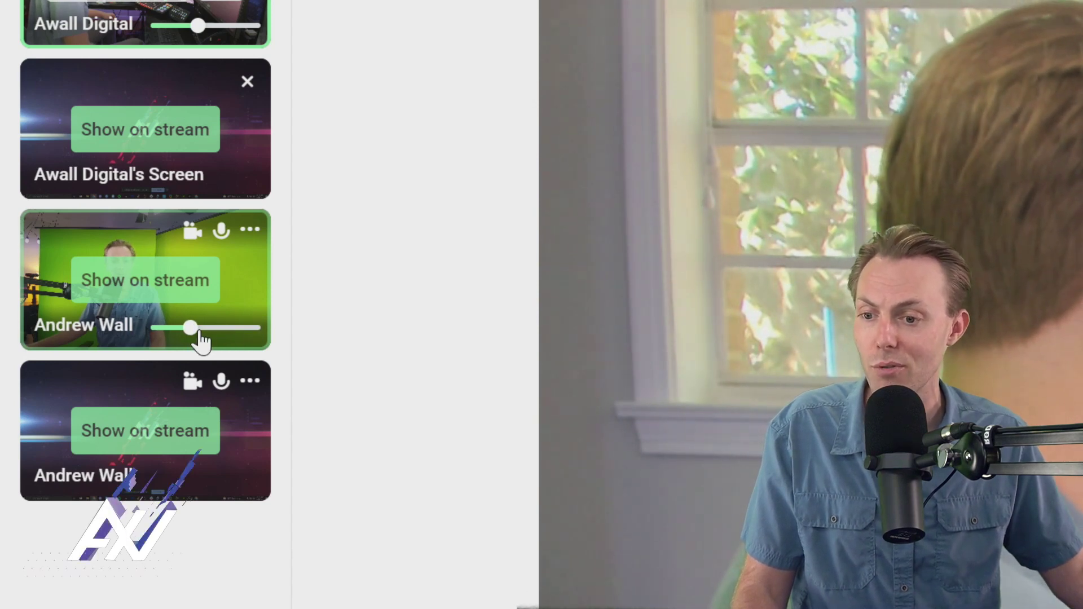
- Lower the guest's volume and show the guest on stream with the host in the uncropped side-by-side layout
{"action": "left_click_drag", "start_coordinate": [199, 333], "coordinate": [219, 334]}
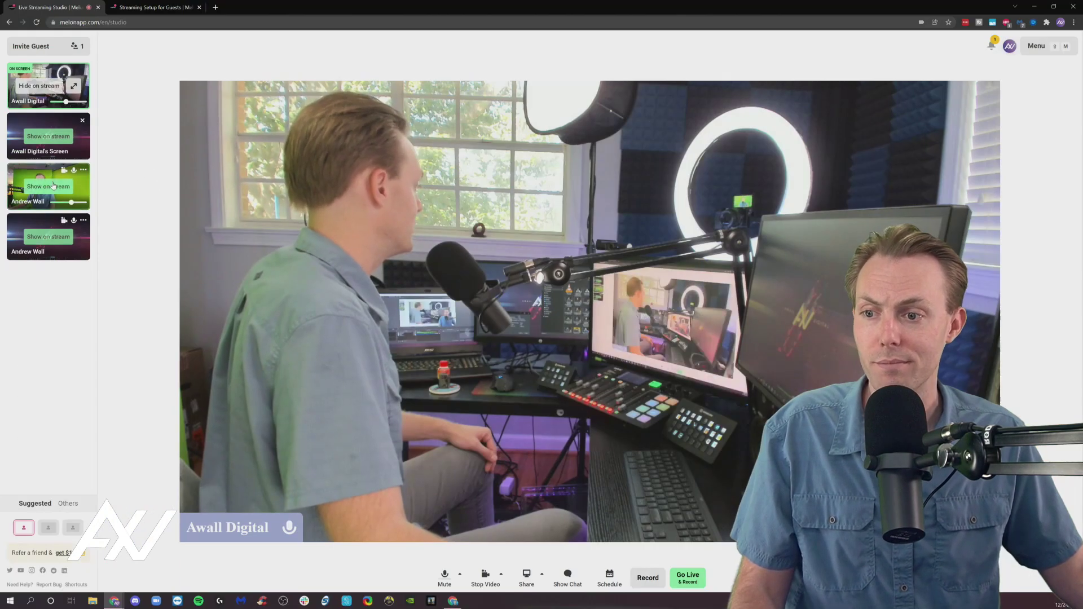
{"action": "left_click", "coordinate": [53, 186]}
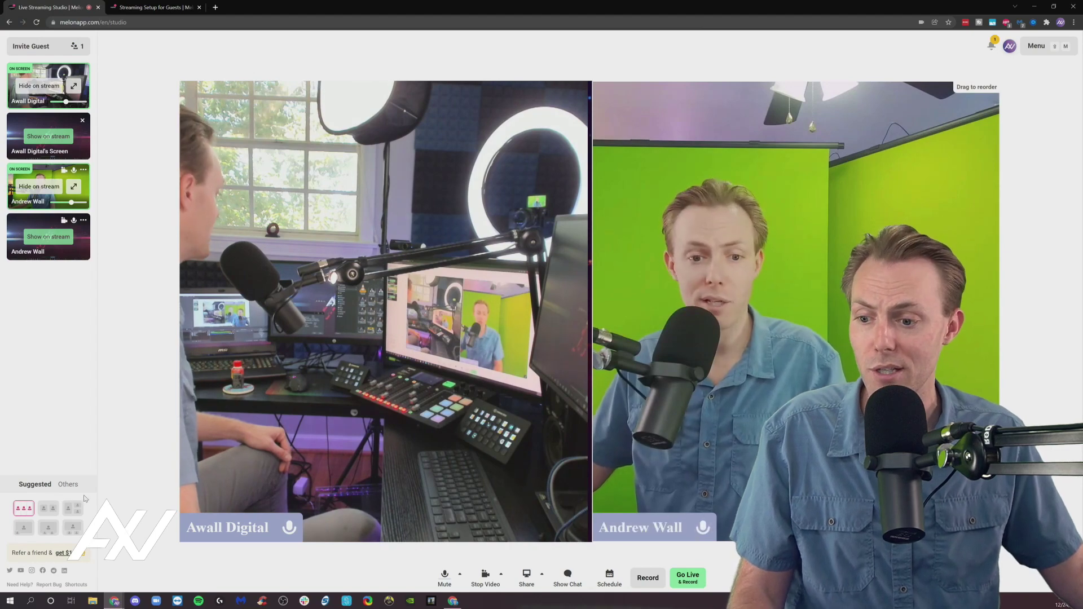
{"action": "left_click", "coordinate": [48, 508]}
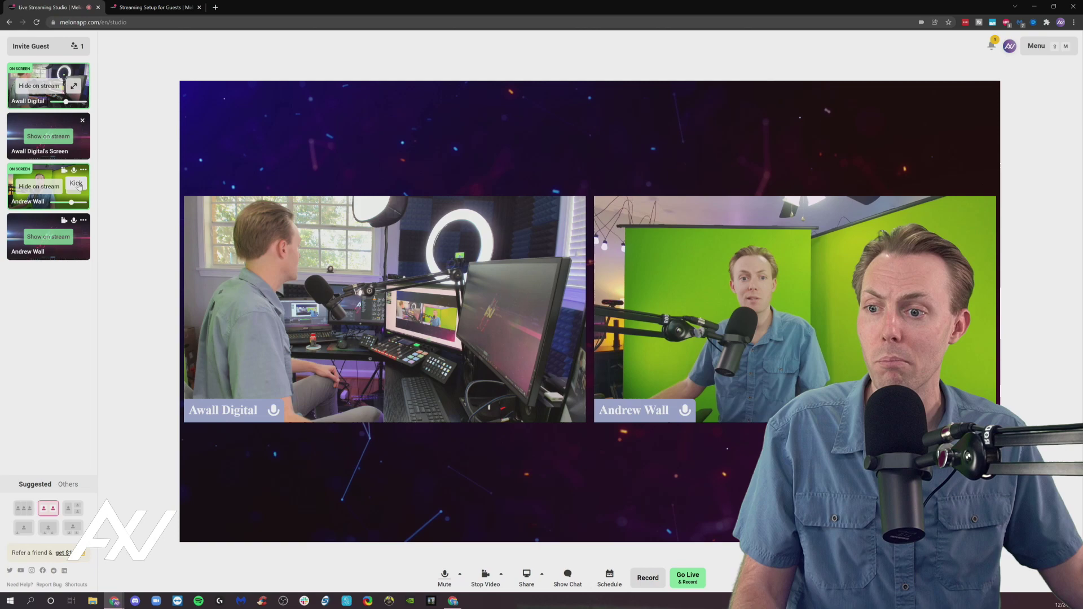
- Kick the guest out of the studio
{"action": "left_click", "coordinate": [76, 183]}
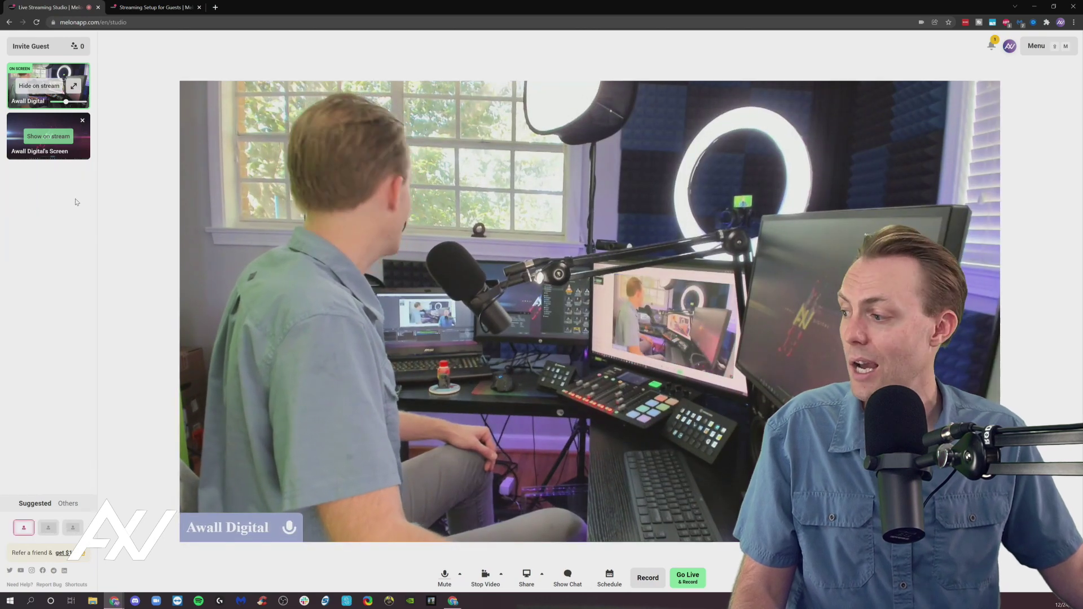